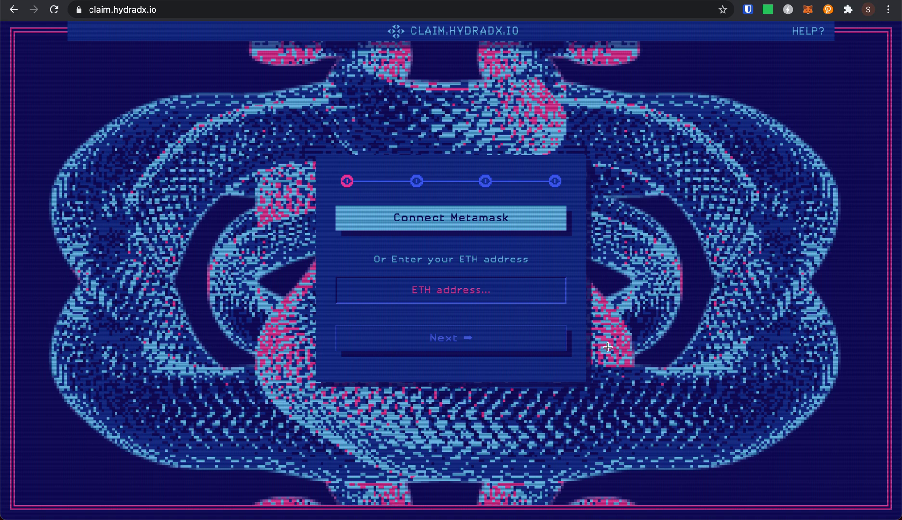
Check Account 2's xHDX balance in MetaMask, then view the HydraDX Snakenet account in polkadot{.js}
key(alt+Left)
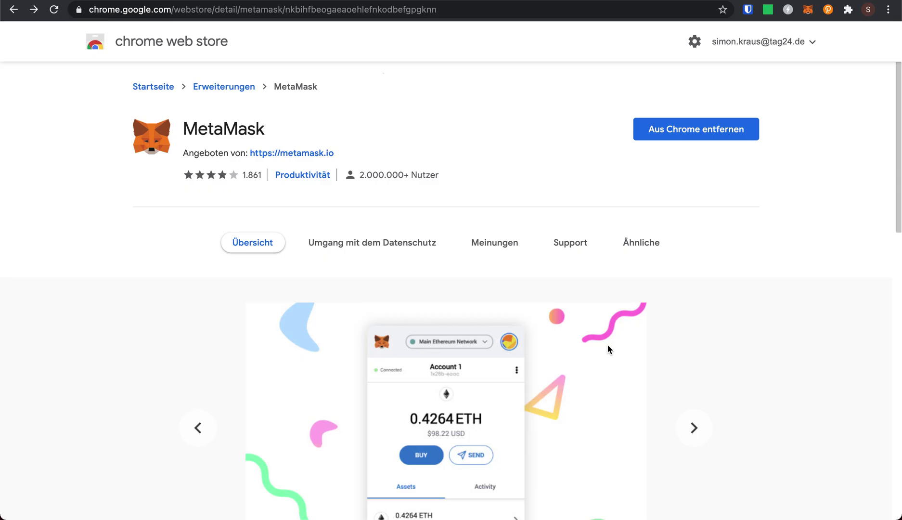
key(ctrl+Tab)
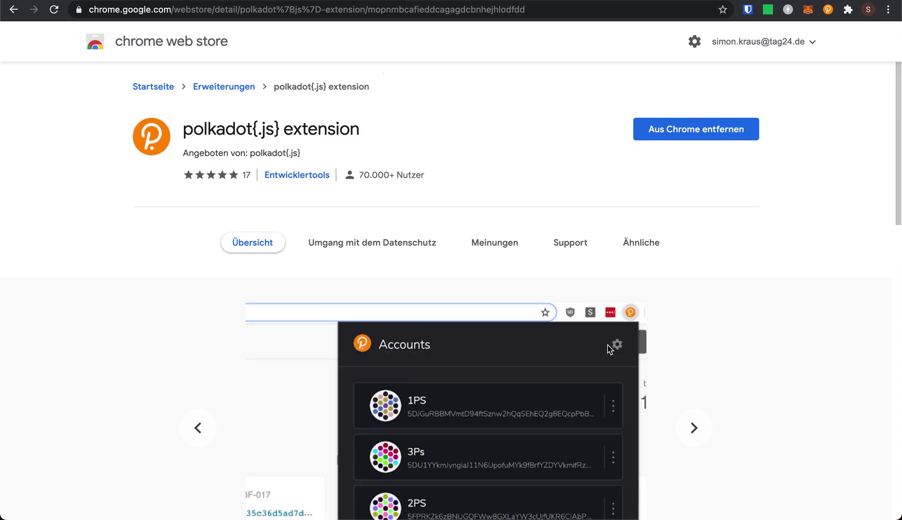
key(alt+Left)
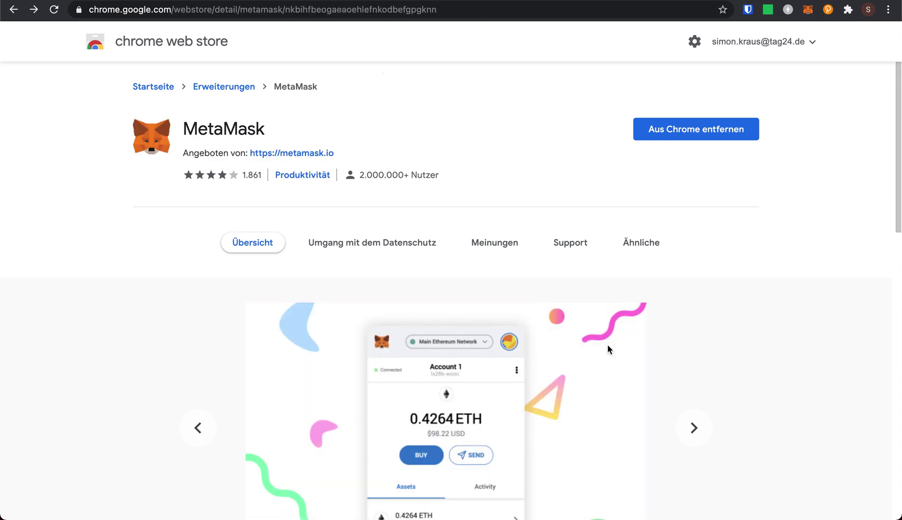
key(ctrl+Tab)
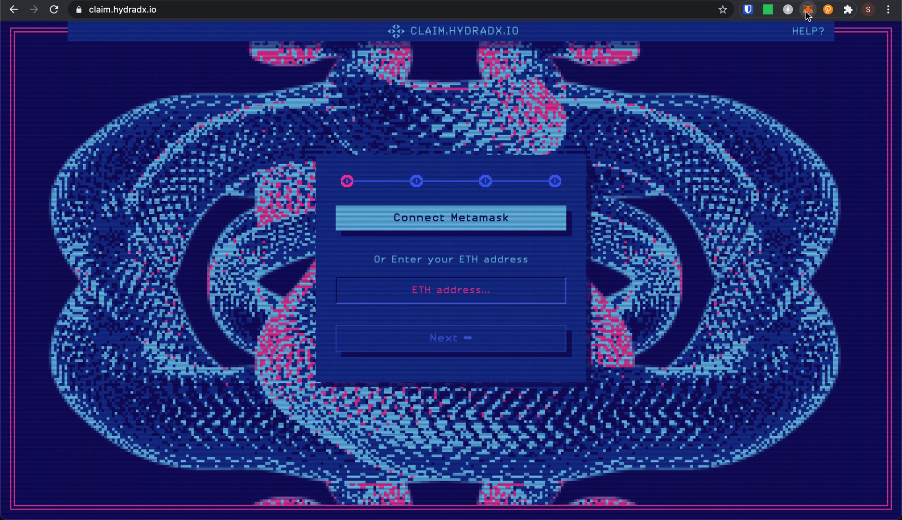
click(807, 10)
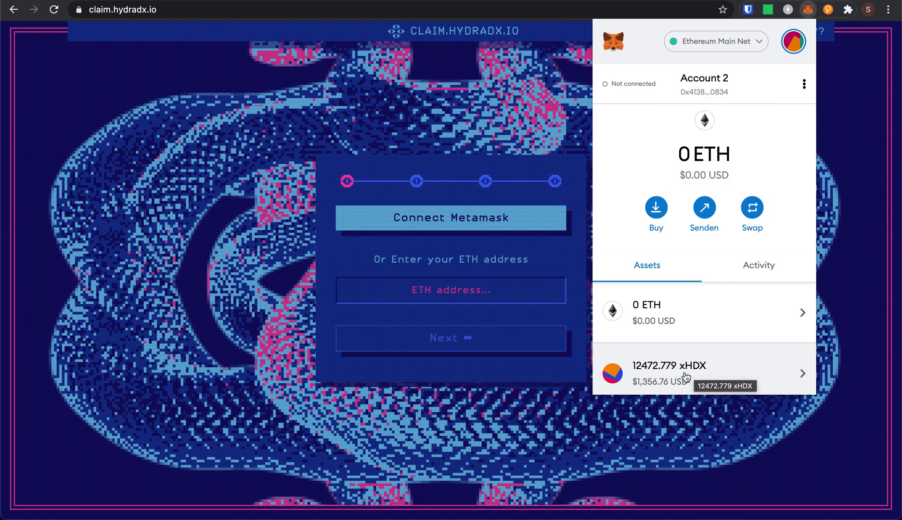
click(829, 15)
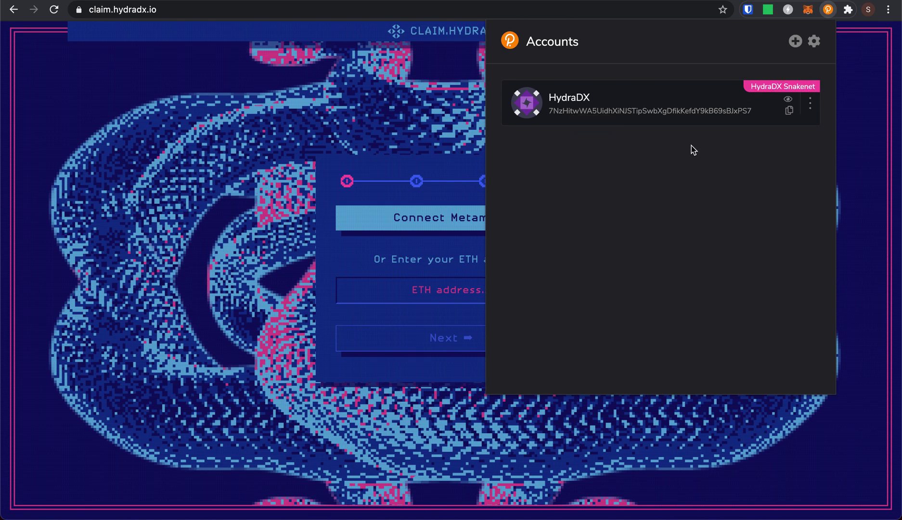
Review the polkadot{.js} add-account options, then dismiss them and the extension popup
click(795, 41)
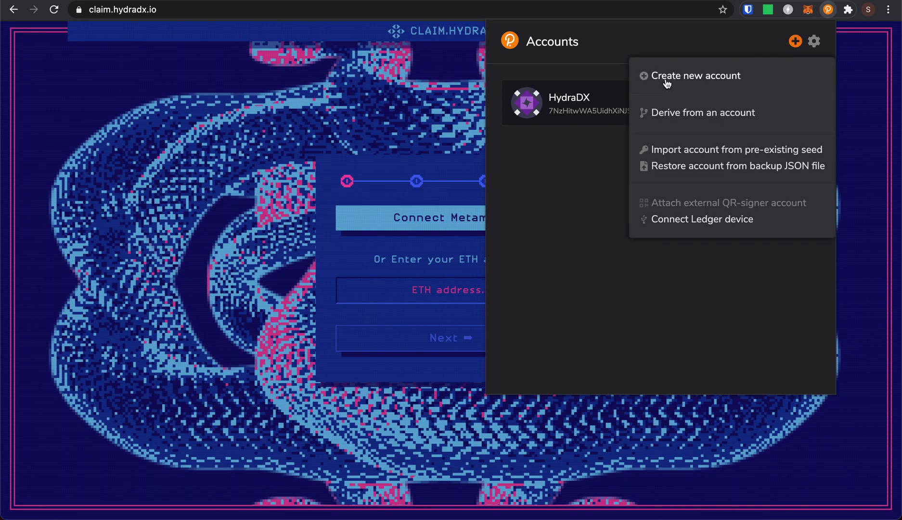
click(605, 72)
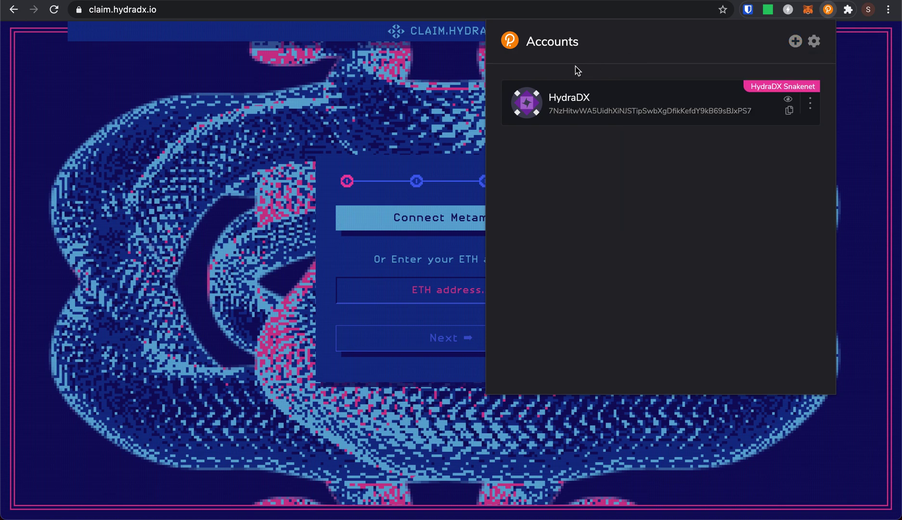
click(827, 10)
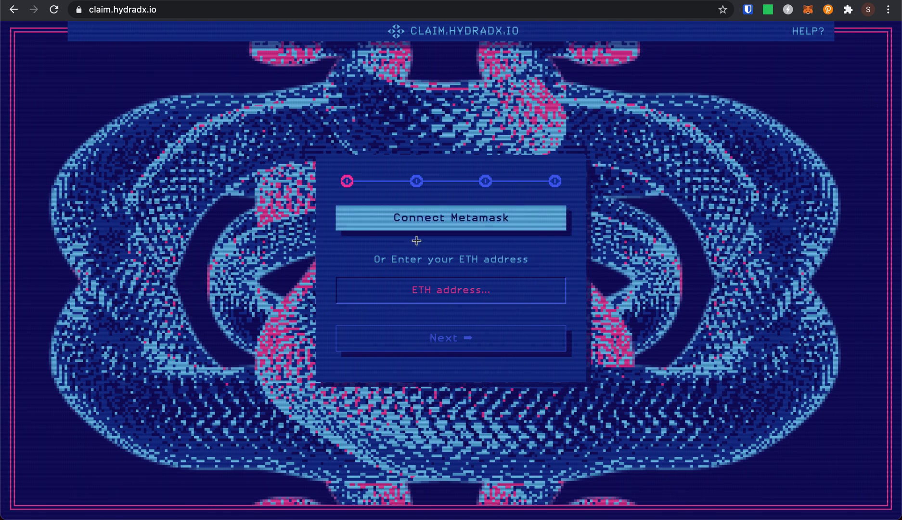
key(super+r)
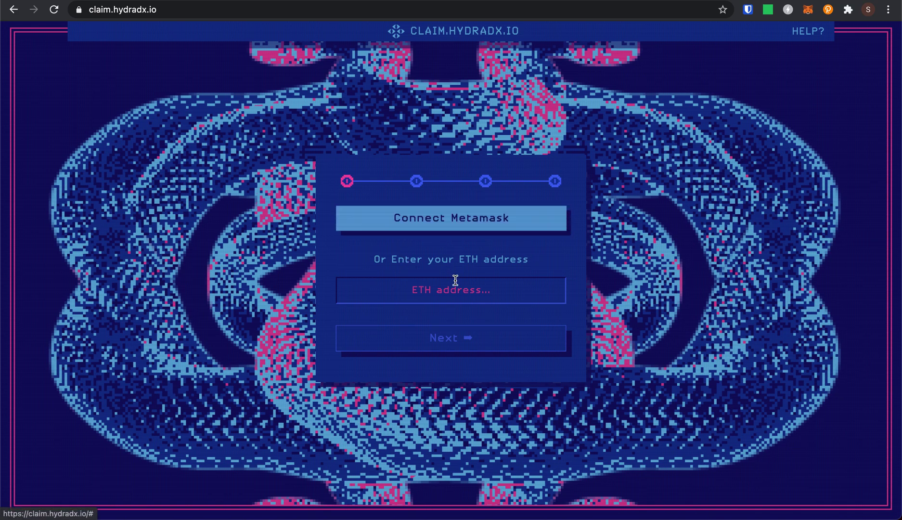
Connect MetaMask Account 2 to the claim site, loading 13253.85 HDX to claim
click(456, 223)
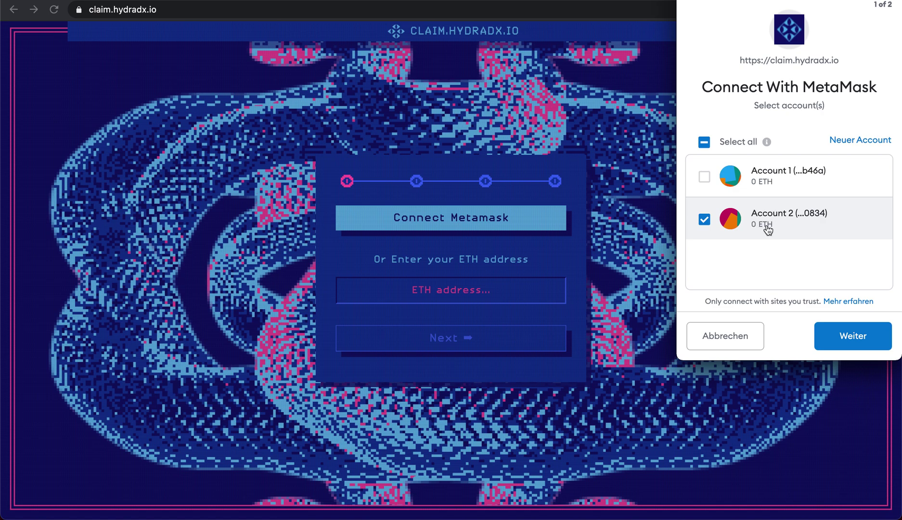
click(854, 337)
click(853, 336)
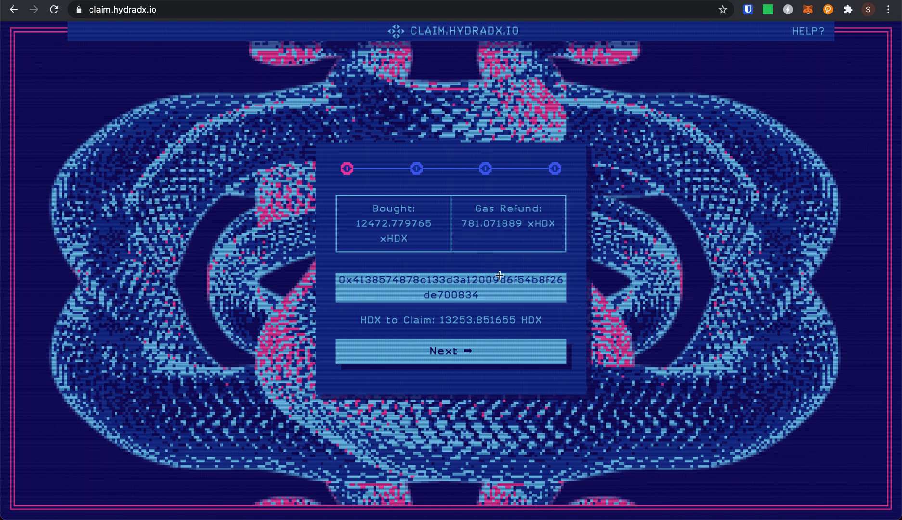
click(398, 350)
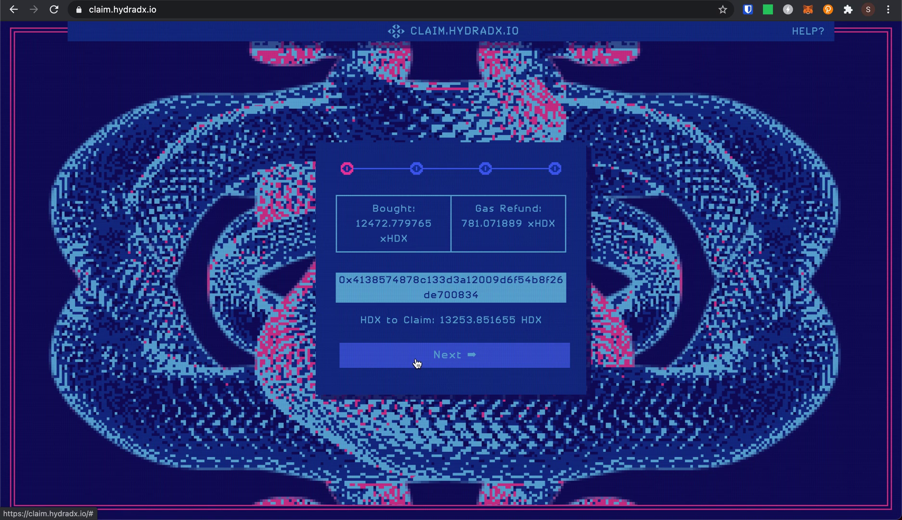
Advance to step two and pick the HydraDX account, comparing it with the polkadot{.js} extension
click(417, 363)
click(419, 277)
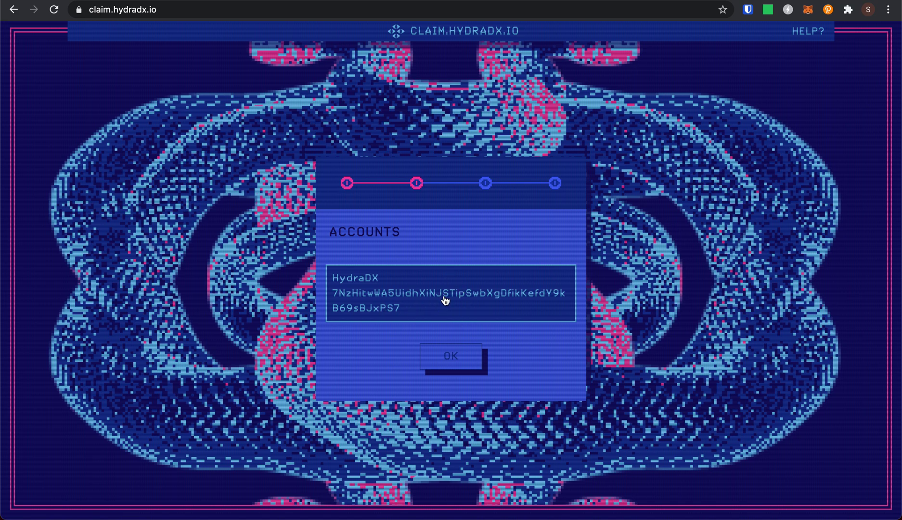
click(391, 296)
click(828, 11)
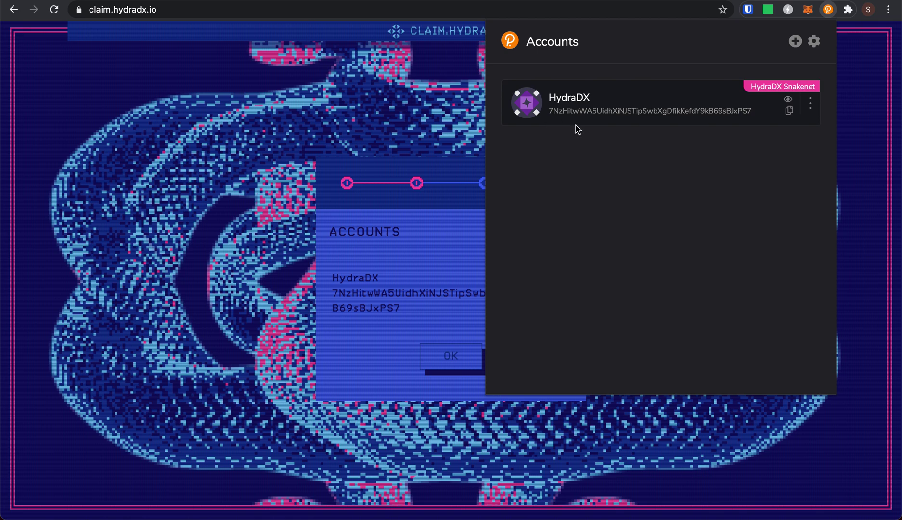
click(382, 284)
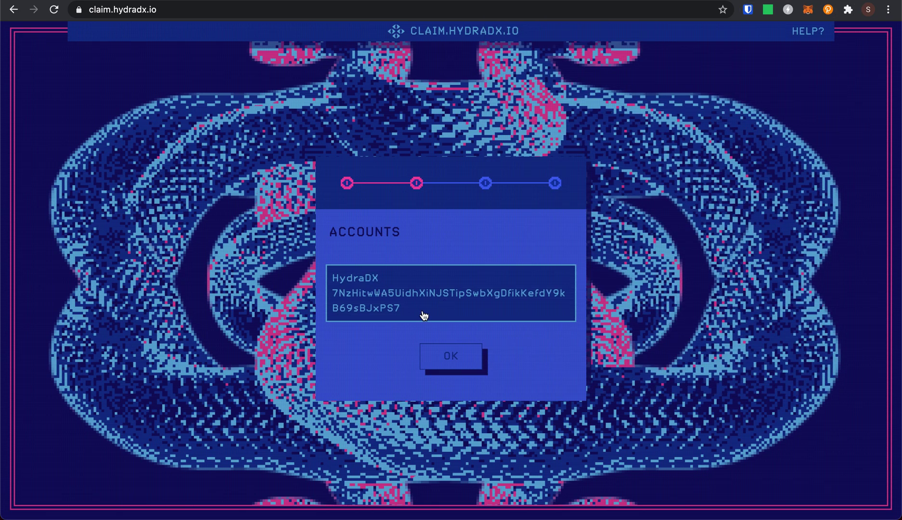
Select the HydraDX account and confirm it, pairing it with the Ethereum address
click(423, 316)
click(461, 359)
click(394, 303)
click(453, 363)
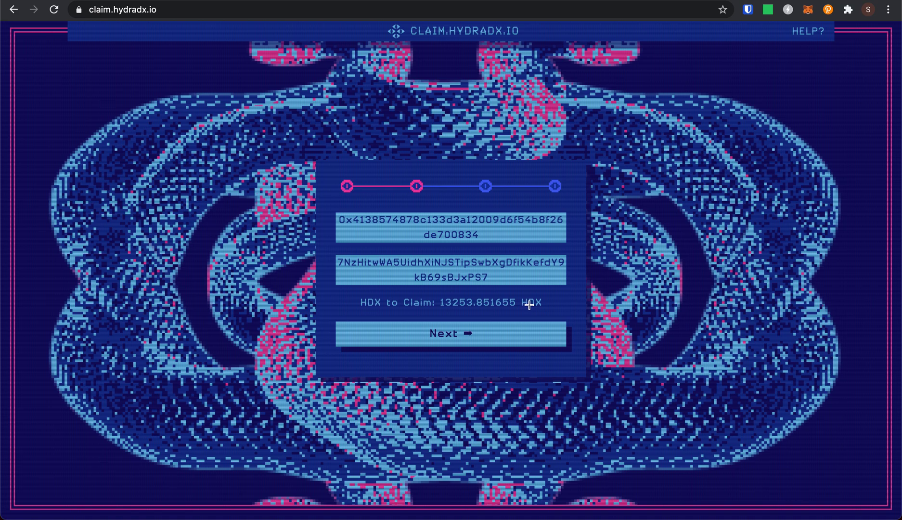
Advance to step 3, showing the claim message and an empty response
click(519, 338)
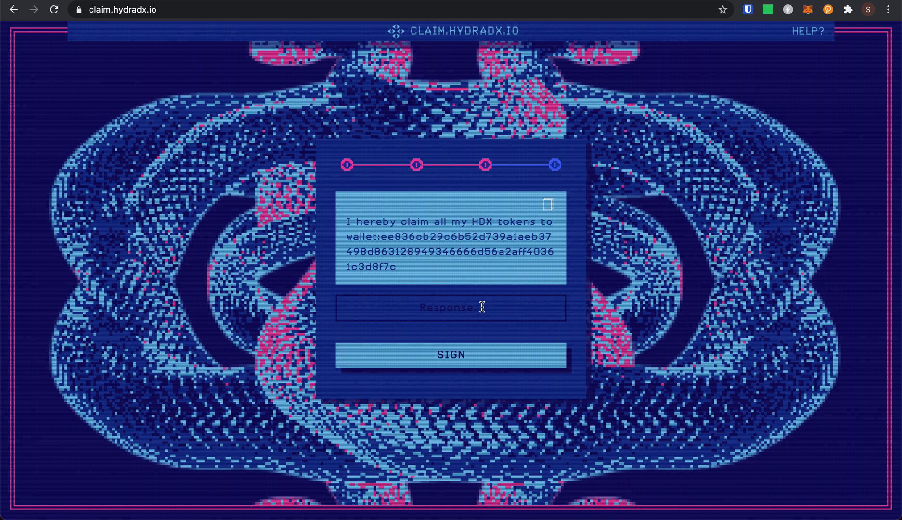
Sign the claim message with MetaMask Account 2, filling the response with the signature
click(431, 370)
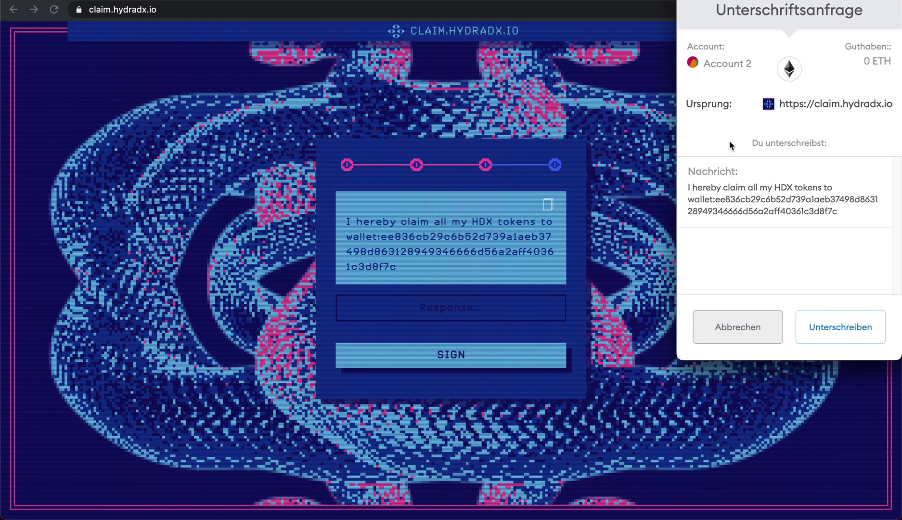
click(831, 336)
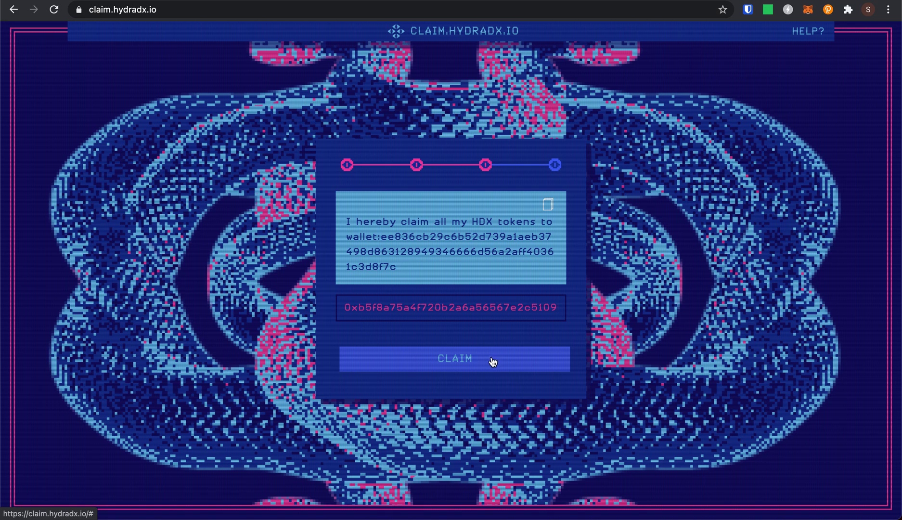
Submit the claim and copy the saved wallet password from Bitwarden
click(489, 348)
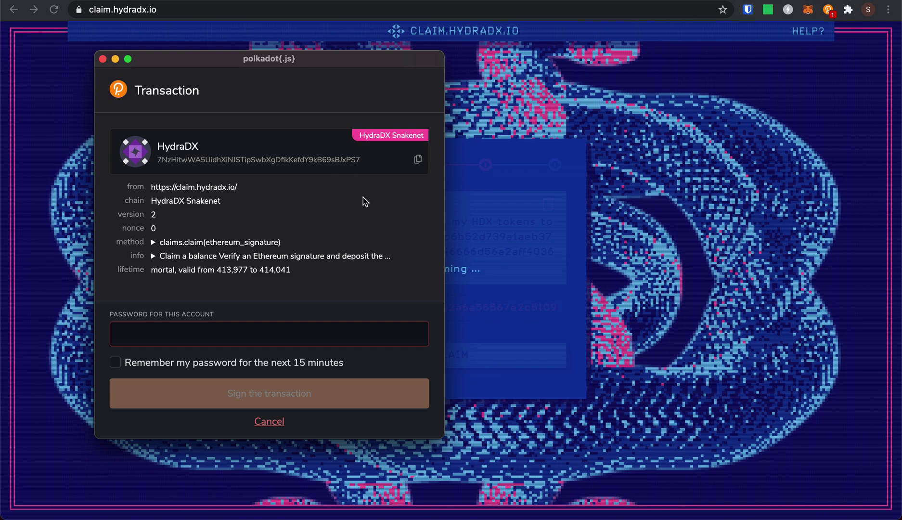
click(747, 11)
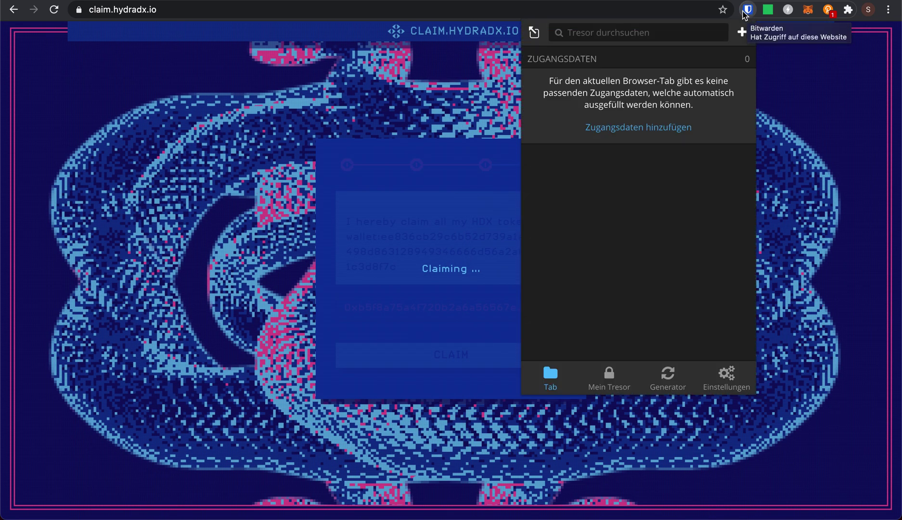
text(polka)
key(super+a)
text(metamas)
click(726, 60)
click(451, 382)
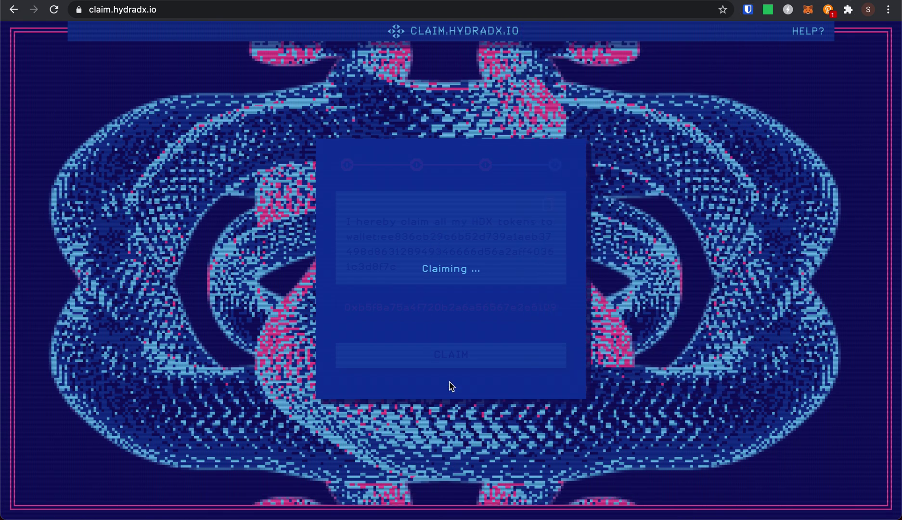
Paste the password into polkadot{.js} and sign the claim transaction until it is in block
click(828, 9)
key(ctrl+v)
click(579, 348)
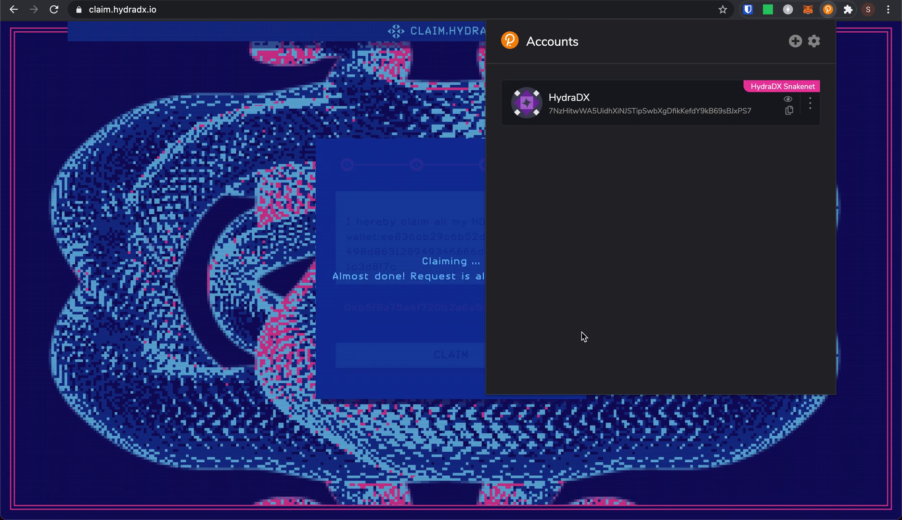
click(388, 281)
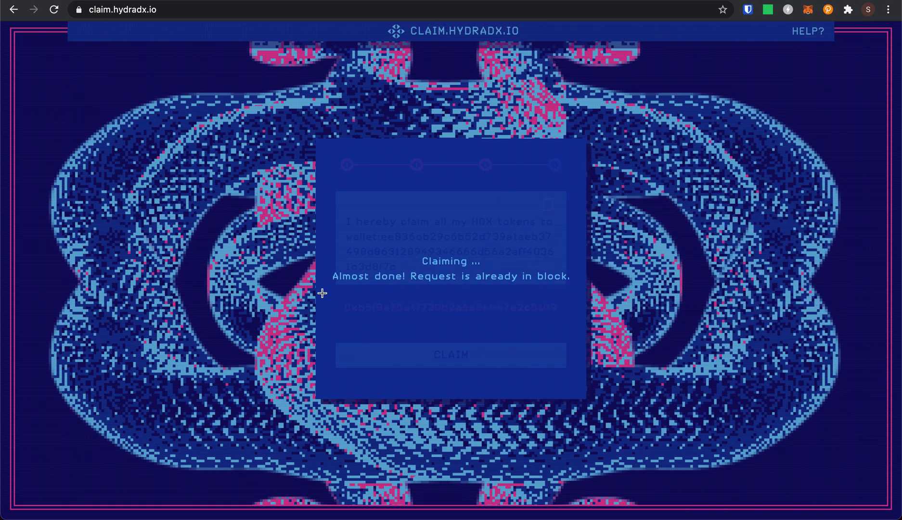